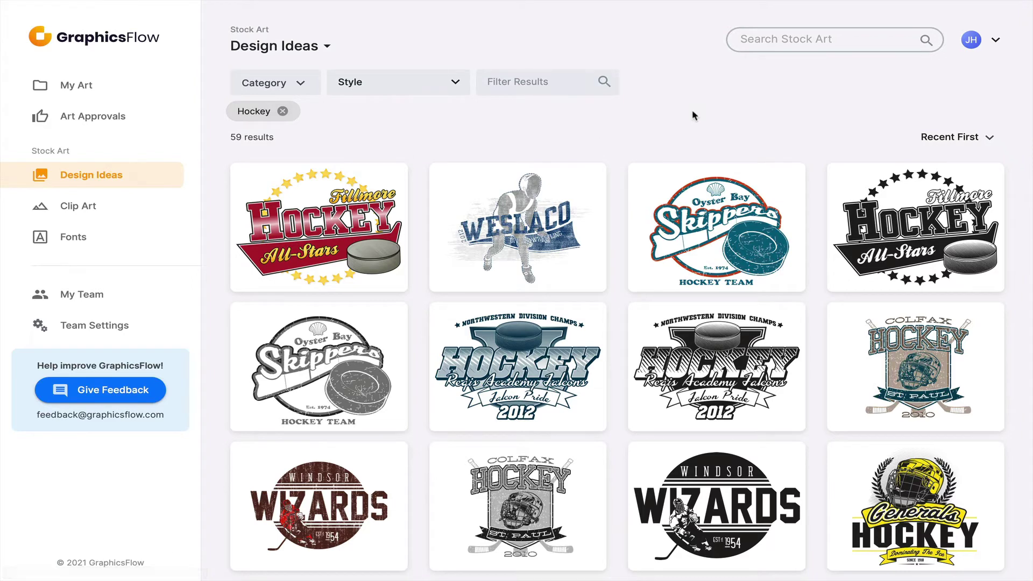
Step: Search the stock art for "hockey" and show all matching design ideas
{"action": "left_click", "coordinate": [793, 38]}
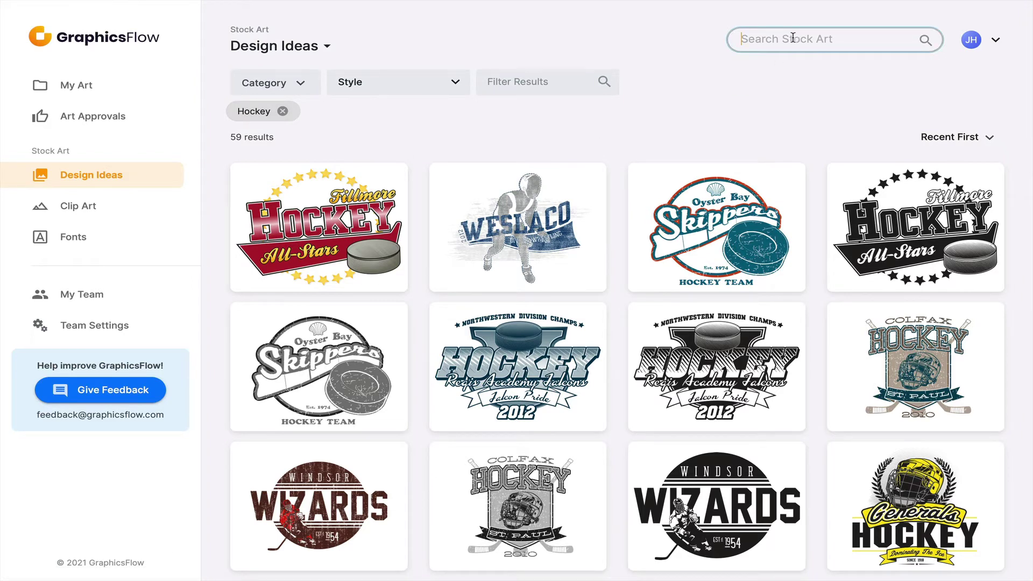
{"action": "type", "text": "hockey"}
{"action": "key", "text": "Return"}
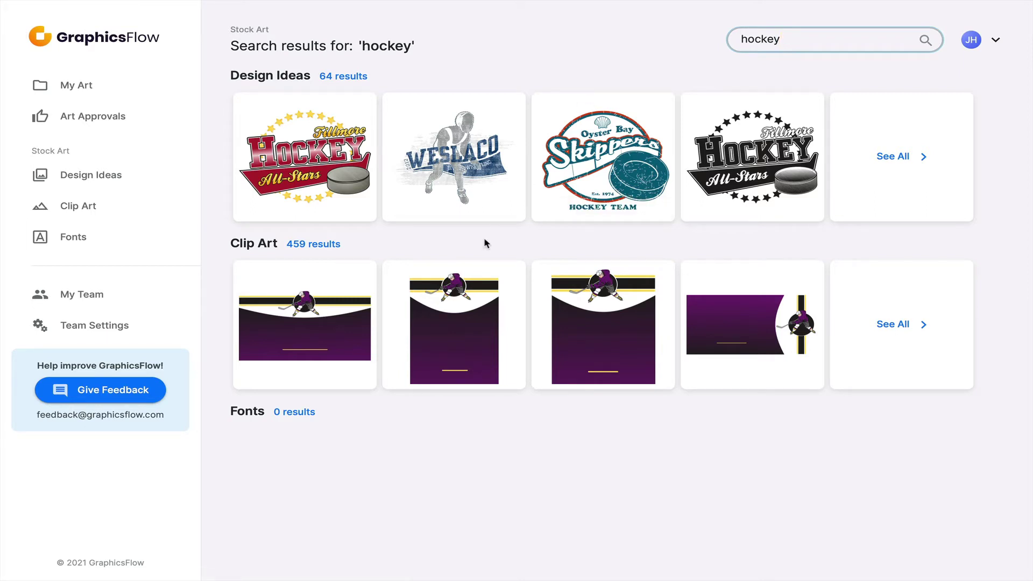
{"action": "left_click", "coordinate": [904, 163]}
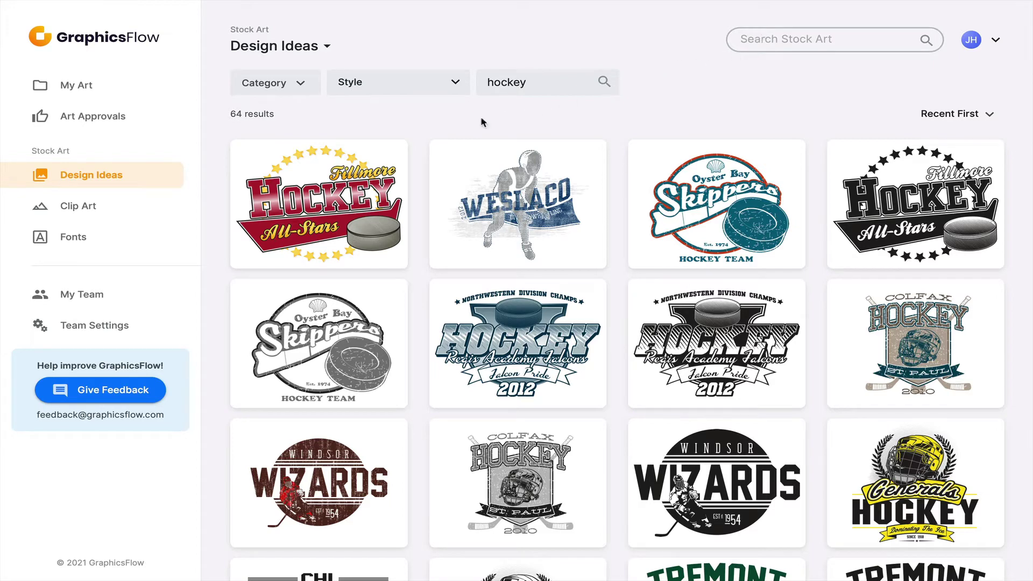
Step: Narrow the hockey design ideas to the Boxing subcategory of Sports
{"action": "left_click", "coordinate": [298, 87]}
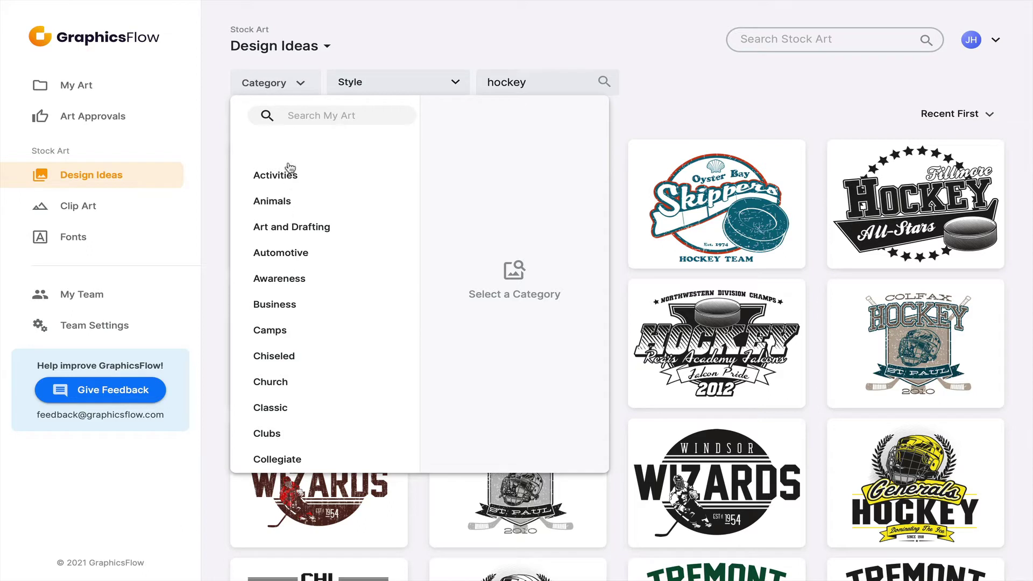
{"action": "scroll", "coordinate": [283, 307], "scroll_direction": "down", "scroll_amount": 15}
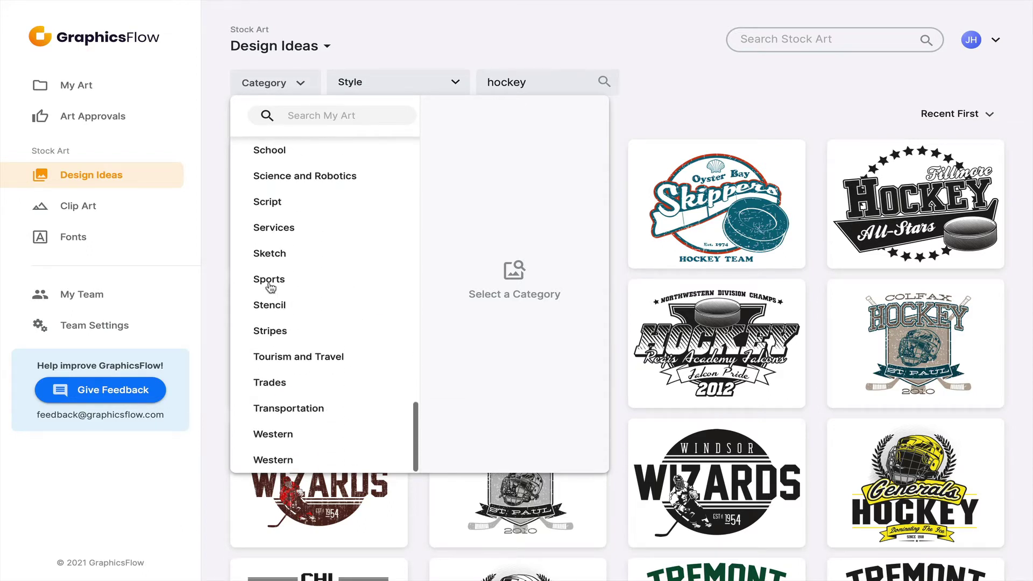
{"action": "left_click", "coordinate": [270, 287]}
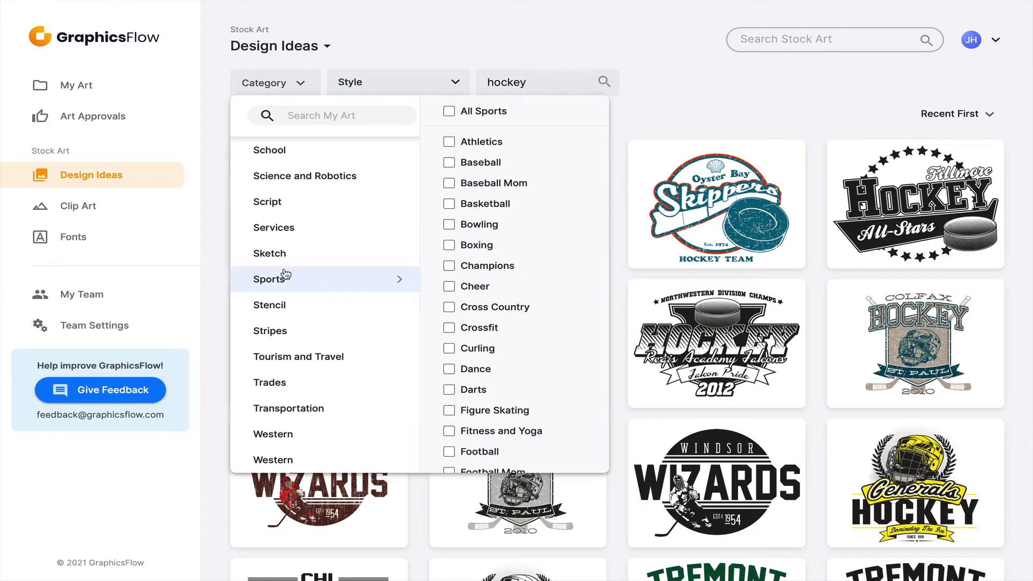
{"action": "scroll", "coordinate": [456, 251], "scroll_direction": "down", "scroll_amount": 1}
{"action": "left_click", "coordinate": [451, 242]}
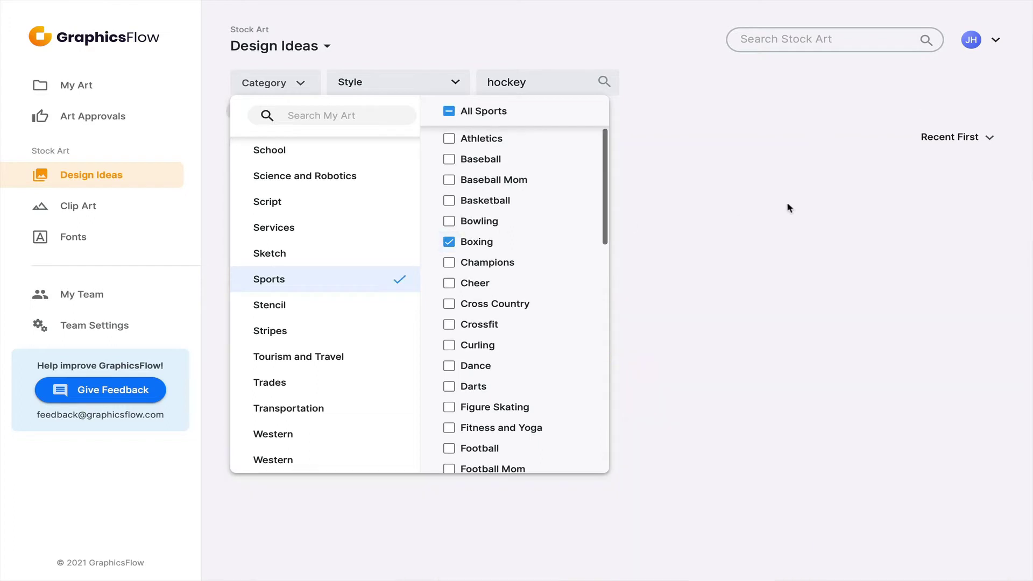
{"action": "left_click", "coordinate": [746, 146]}
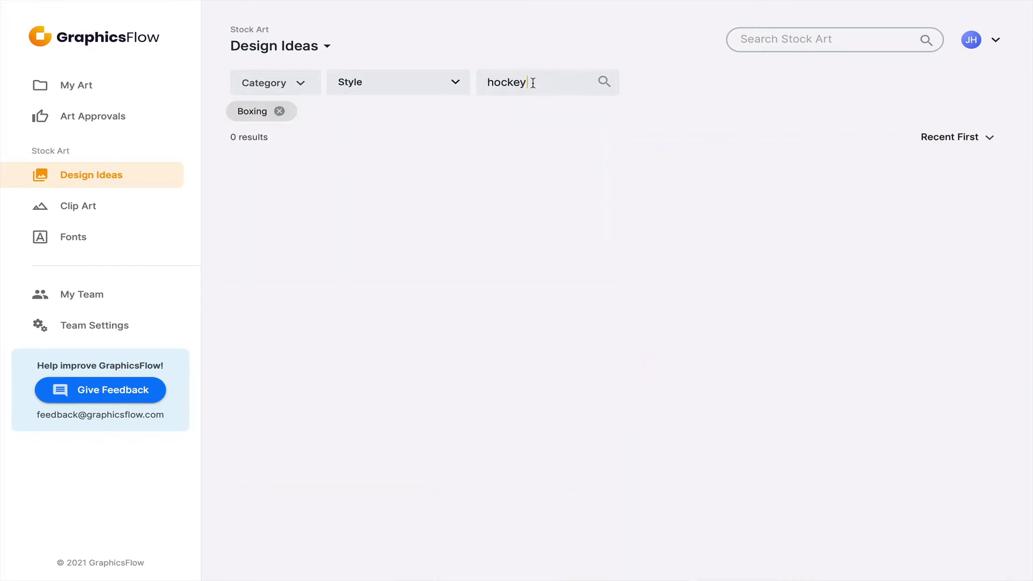
Step: Clear the "hockey" text filter and remove the Boxing category filter from the design ideas
{"action": "left_click_drag", "start_coordinate": [532, 81], "coordinate": [480, 82]}
{"action": "key", "text": "BackSpace"}
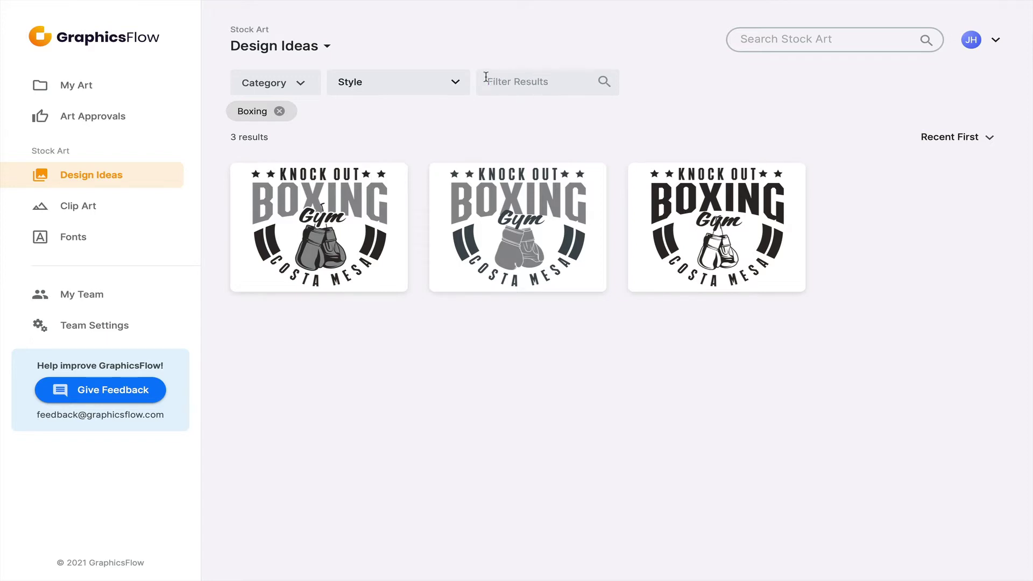
{"action": "left_click", "coordinate": [279, 111]}
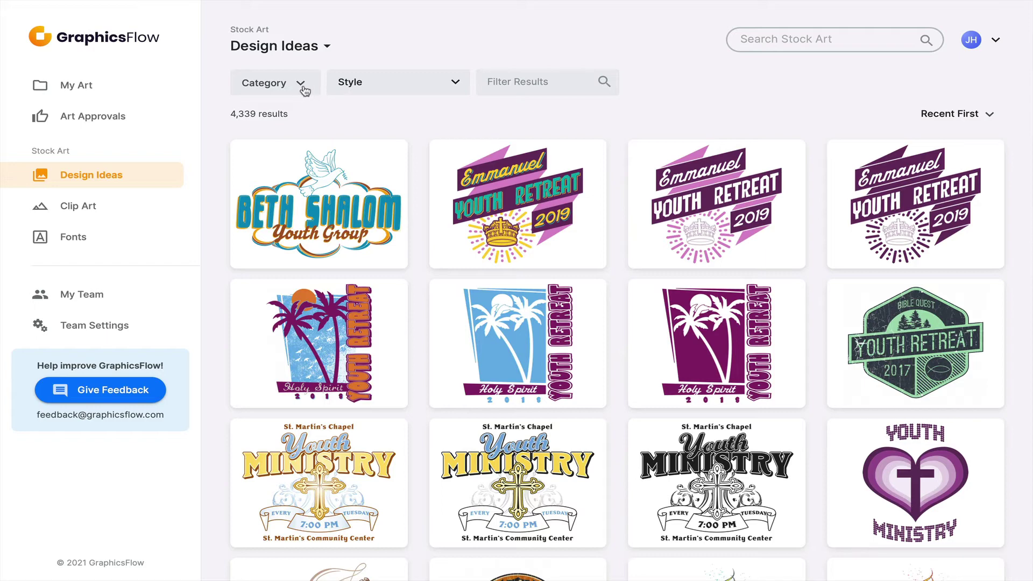
Step: Filter the design ideas by the Sports subcategories Cheer, Figure Skating and Gymnastics
{"action": "left_click", "coordinate": [306, 86]}
{"action": "scroll", "coordinate": [325, 259], "scroll_direction": "down", "scroll_amount": 10}
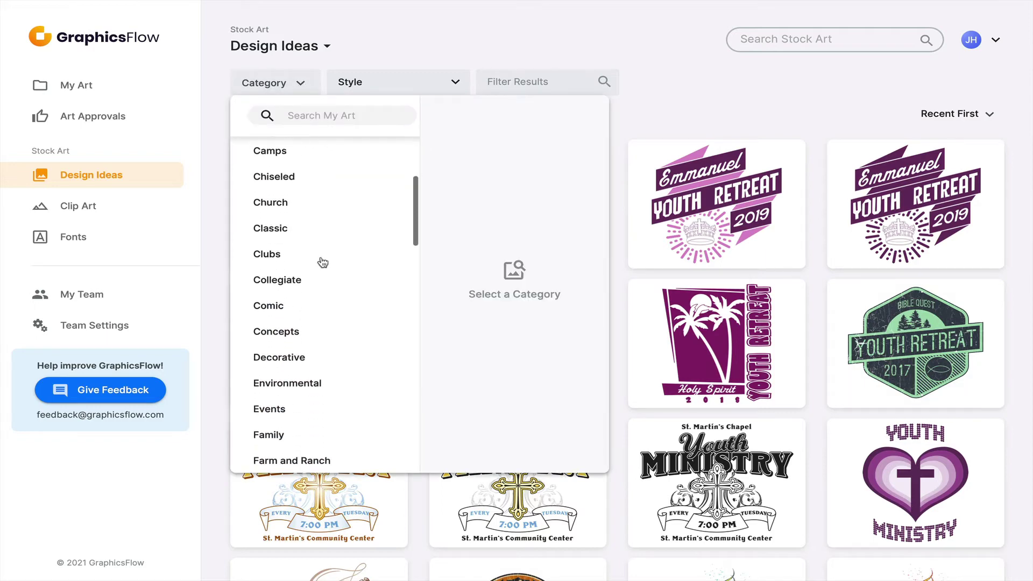
{"action": "scroll", "coordinate": [321, 276], "scroll_direction": "down", "scroll_amount": 12}
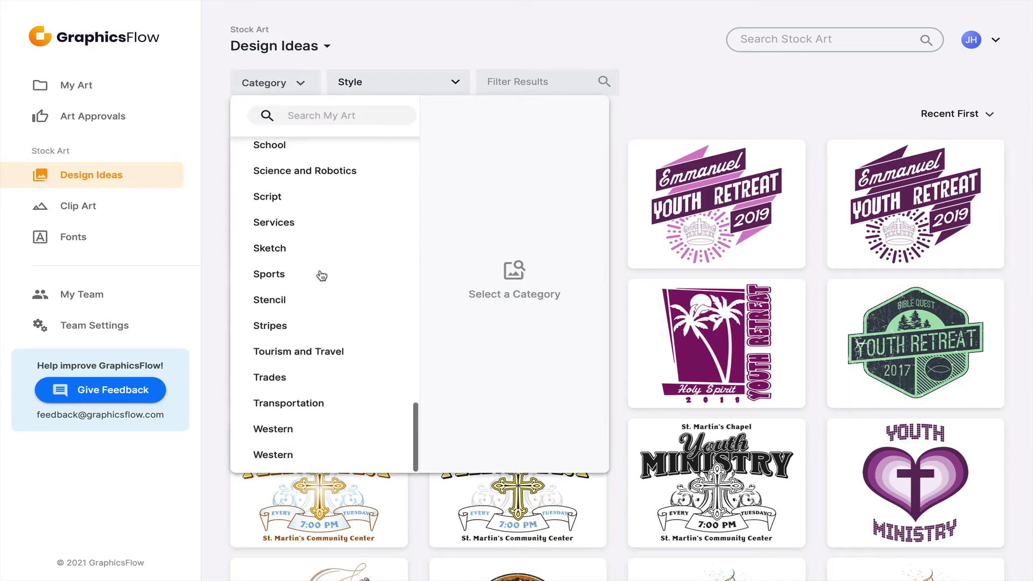
{"action": "left_click", "coordinate": [276, 284]}
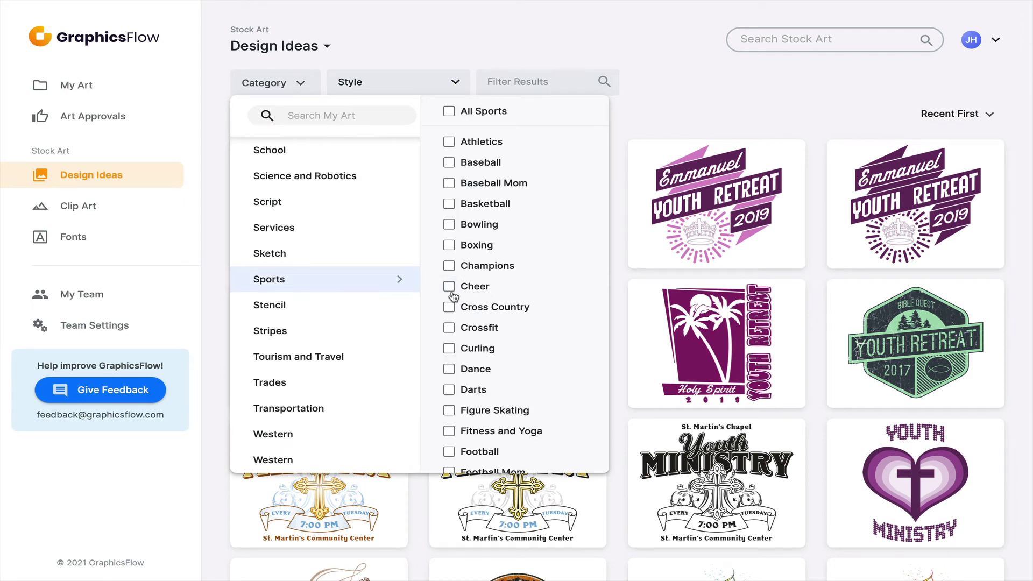
{"action": "left_click", "coordinate": [449, 286]}
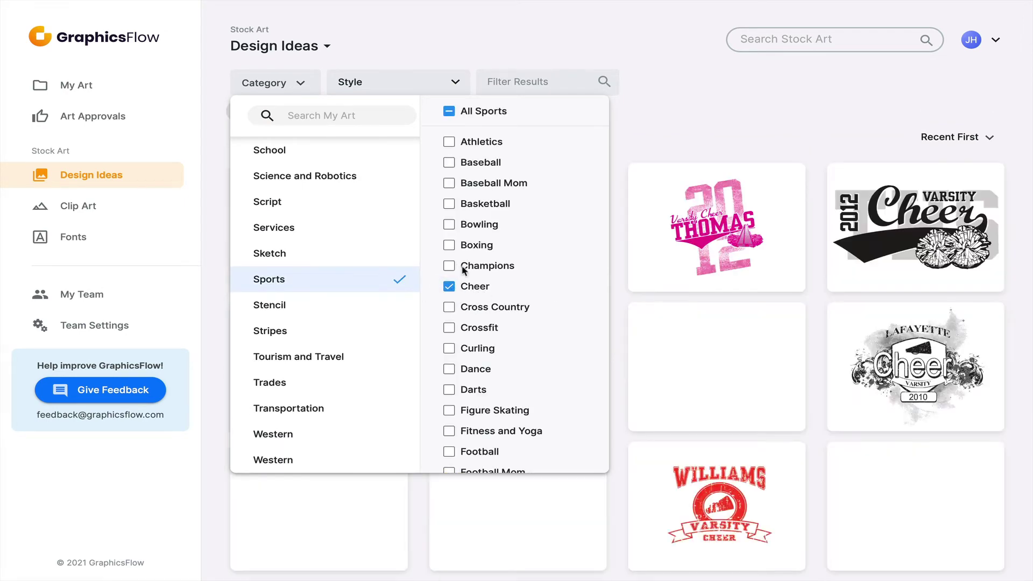
{"action": "scroll", "coordinate": [455, 285], "scroll_direction": "down", "scroll_amount": 5}
{"action": "left_click", "coordinate": [449, 299]}
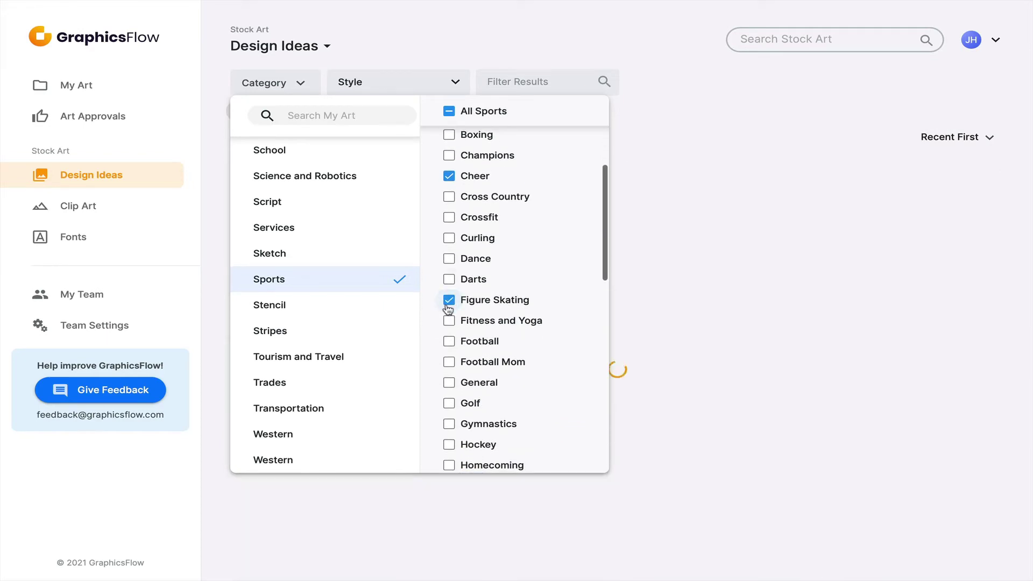
{"action": "left_click", "coordinate": [449, 423]}
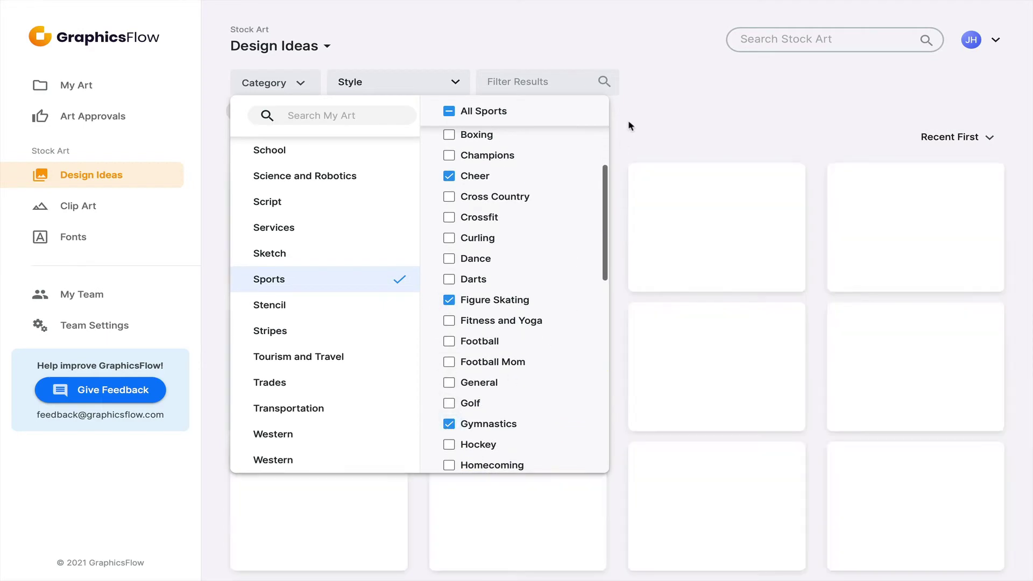
{"action": "left_click", "coordinate": [666, 111]}
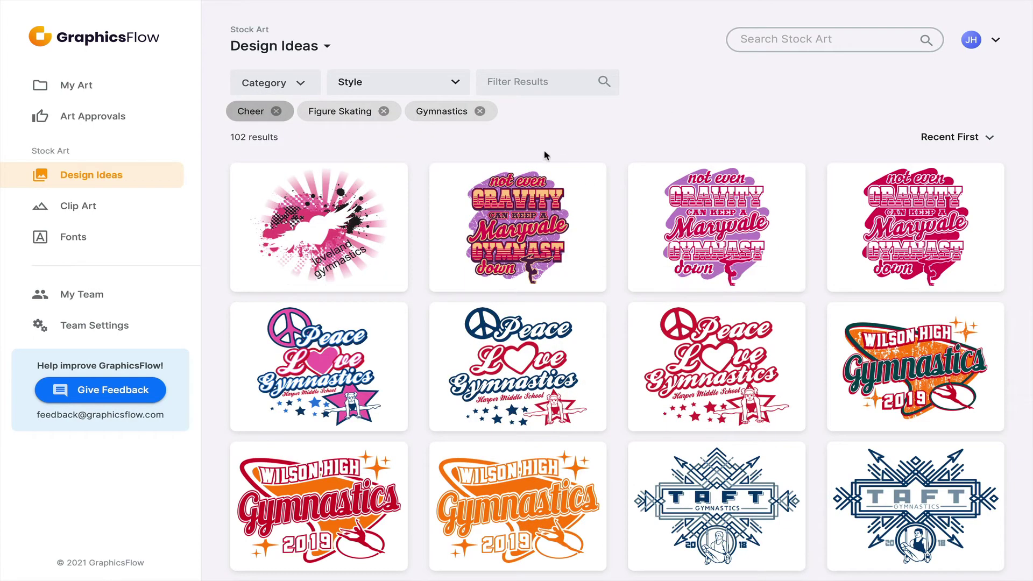
Step: Remove the Figure Skating filter from the design ideas, leaving Cheer and Gymnastics selected
{"action": "left_click", "coordinate": [385, 112]}
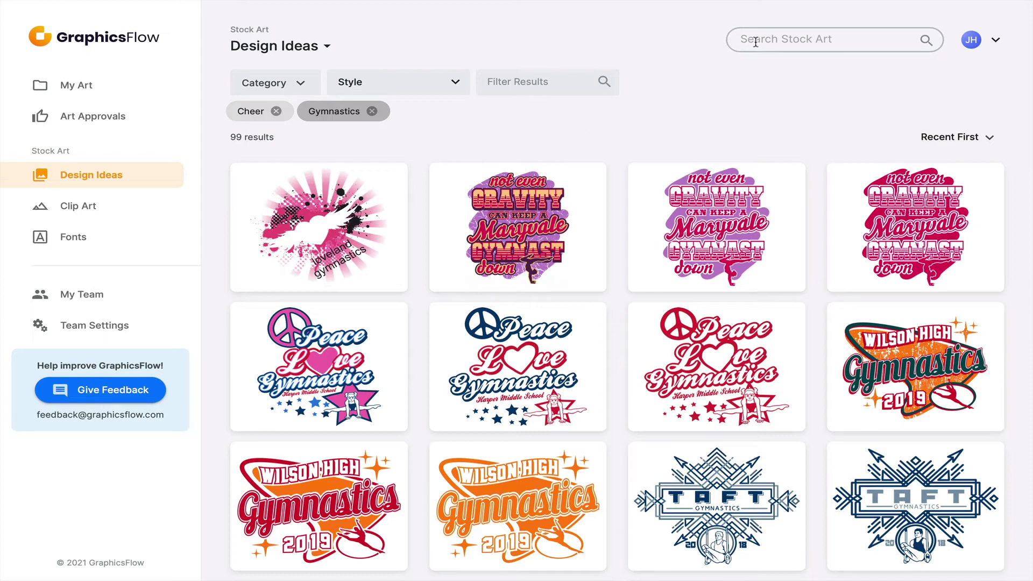
{"action": "left_click", "coordinate": [264, 82]}
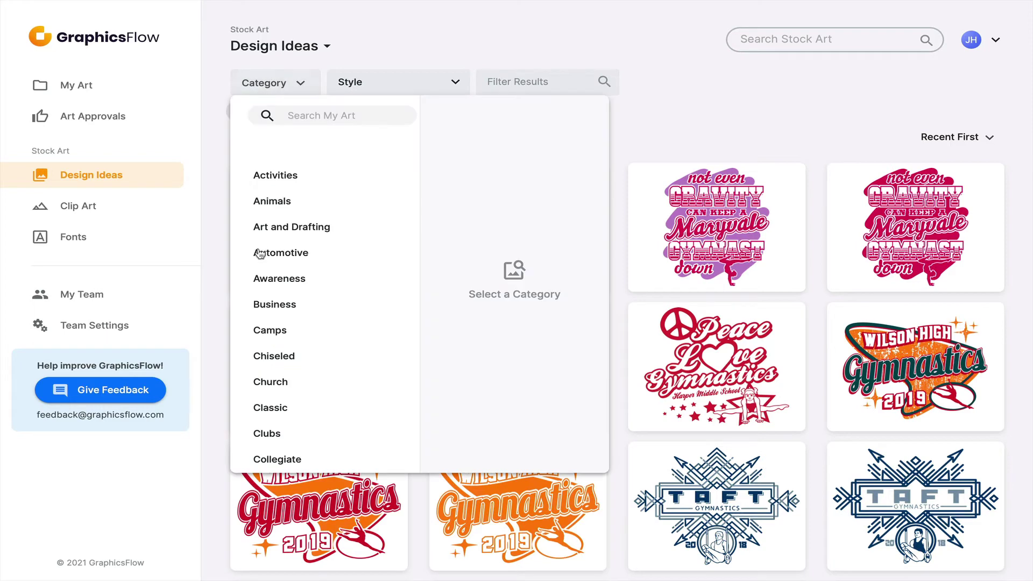
{"action": "left_click", "coordinate": [538, 49]}
Step: Narrow the cheer and gymnastics designs to the Classic, Collegiate and Crest styles
{"action": "left_click", "coordinate": [454, 82]}
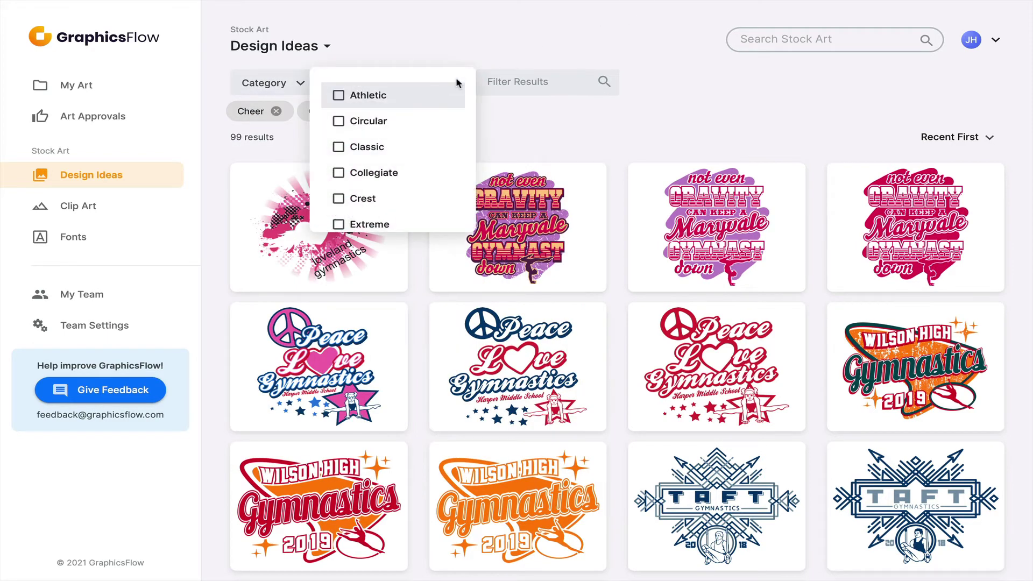
{"action": "left_click", "coordinate": [337, 172]}
{"action": "left_click", "coordinate": [338, 167]}
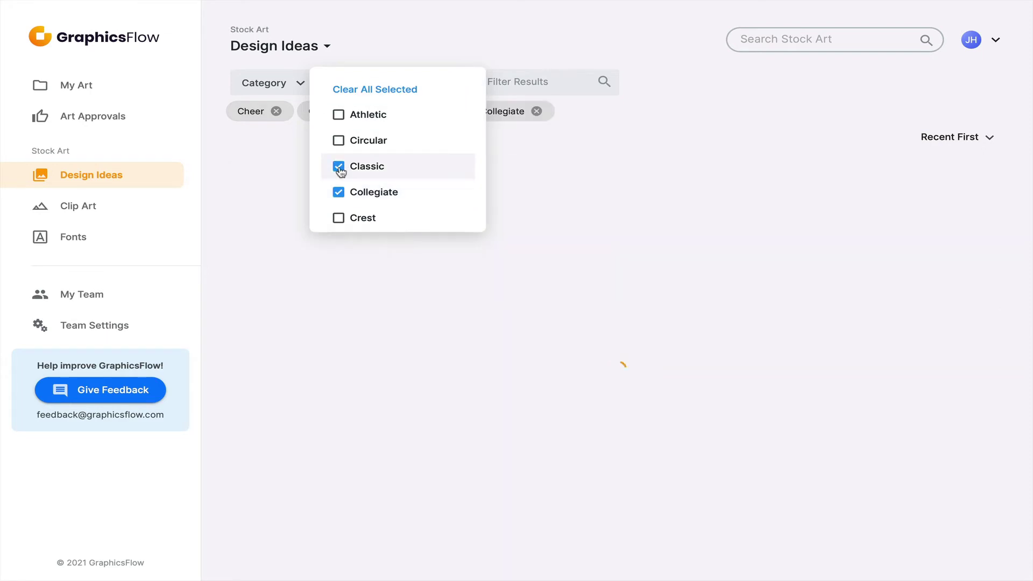
{"action": "left_click", "coordinate": [338, 218]}
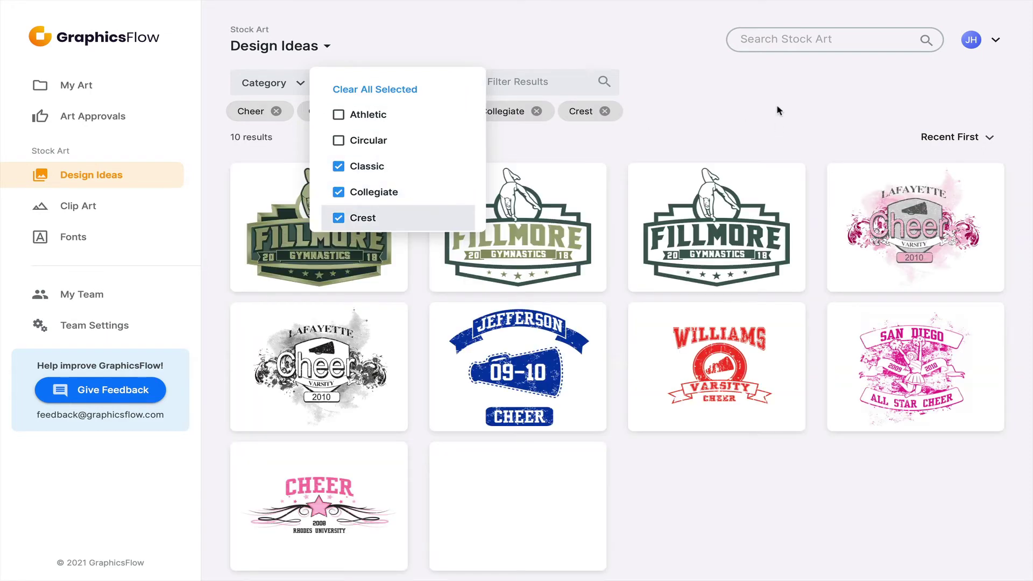
{"action": "left_click", "coordinate": [778, 107]}
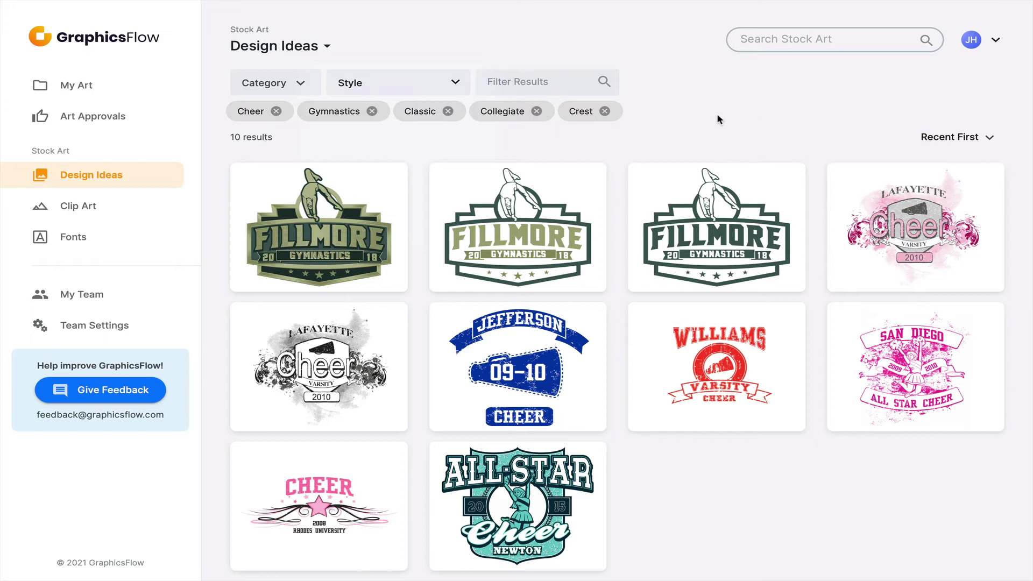
Step: Remove the Collegiate, Crest and Classic style filters from the design ideas
{"action": "left_click", "coordinate": [536, 111]}
{"action": "left_click", "coordinate": [516, 112]}
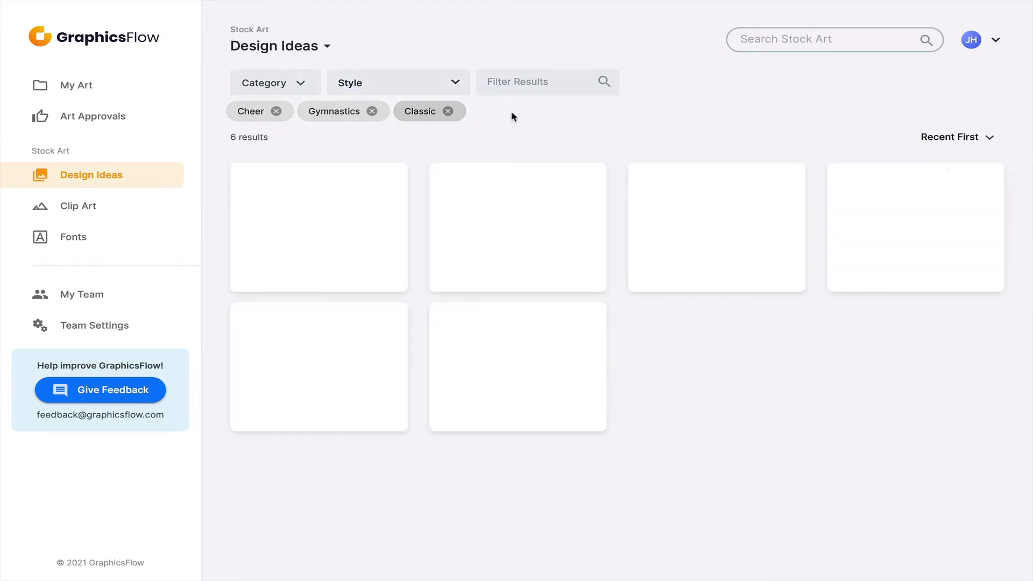
{"action": "left_click", "coordinate": [448, 111]}
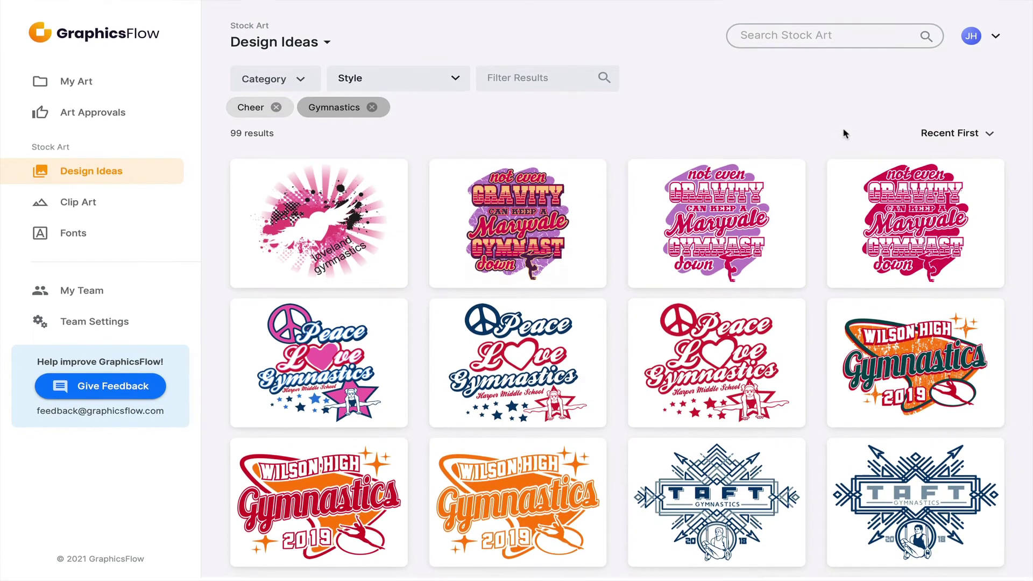
Step: Select the Lutsen Summer Camp art approval for the Gymnastics 06 design, and close the selection without adding the file
{"action": "scroll", "coordinate": [861, 242], "scroll_direction": "down", "scroll_amount": 3}
{"action": "scroll", "coordinate": [874, 252], "scroll_direction": "down", "scroll_amount": 3}
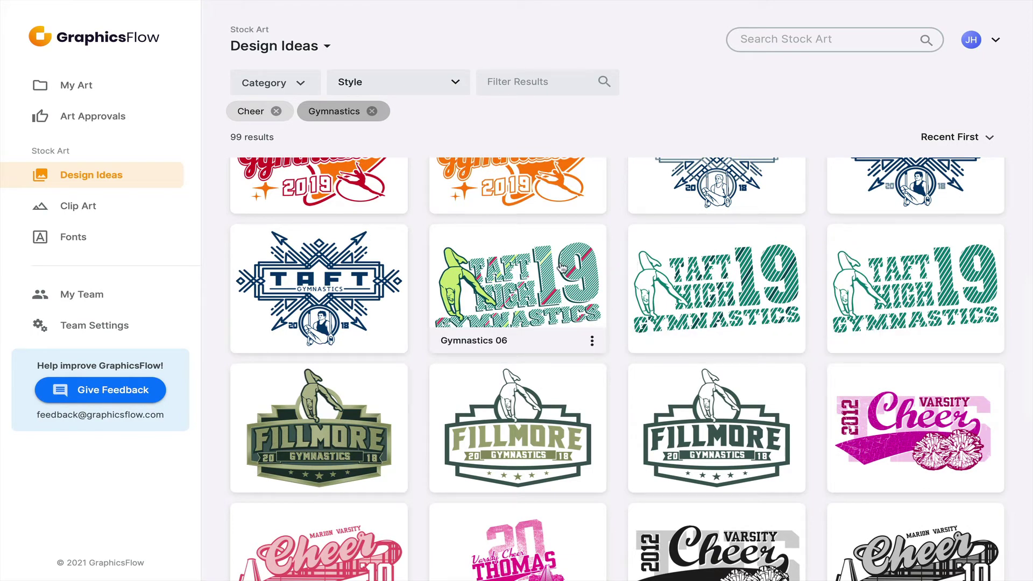
{"action": "left_click", "coordinate": [592, 341]}
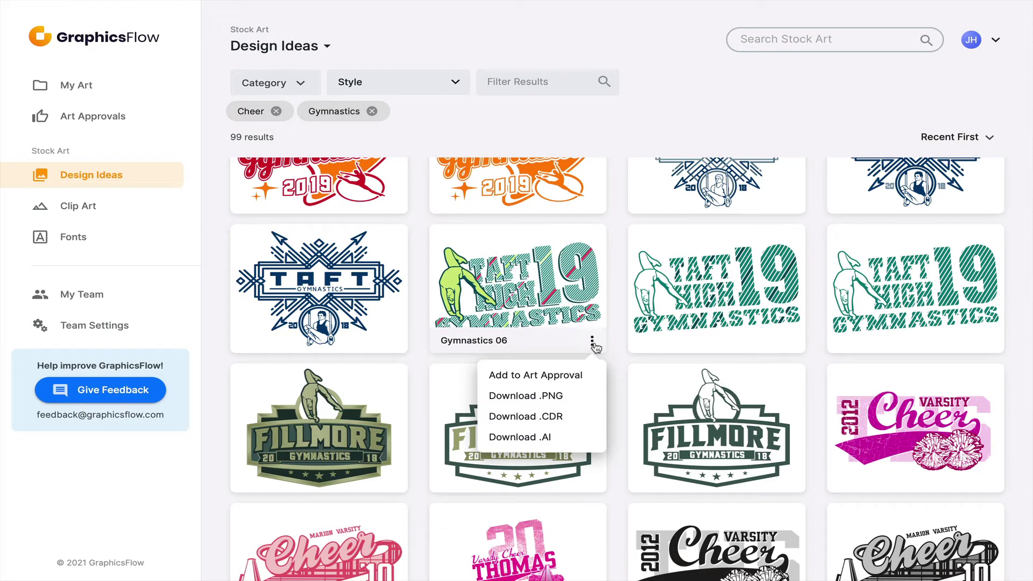
{"action": "left_click", "coordinate": [564, 375]}
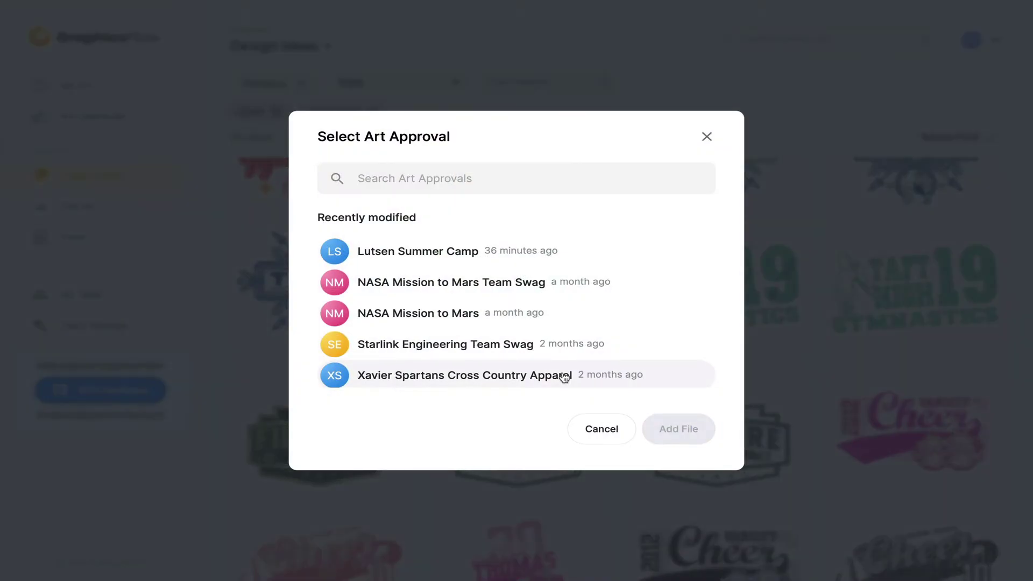
{"action": "scroll", "coordinate": [473, 274], "scroll_direction": "down", "scroll_amount": 3}
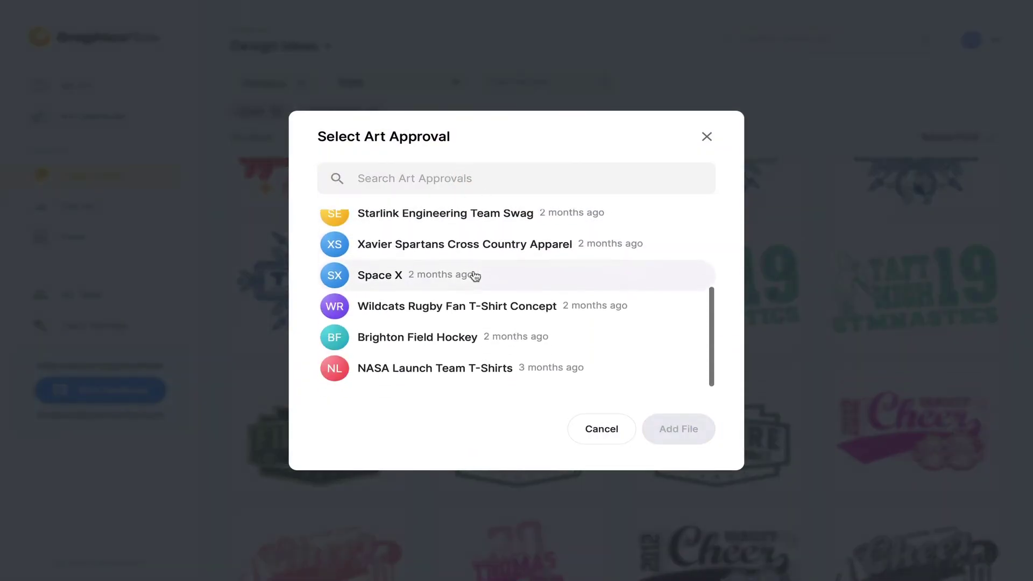
{"action": "scroll", "coordinate": [475, 276], "scroll_direction": "up", "scroll_amount": 5}
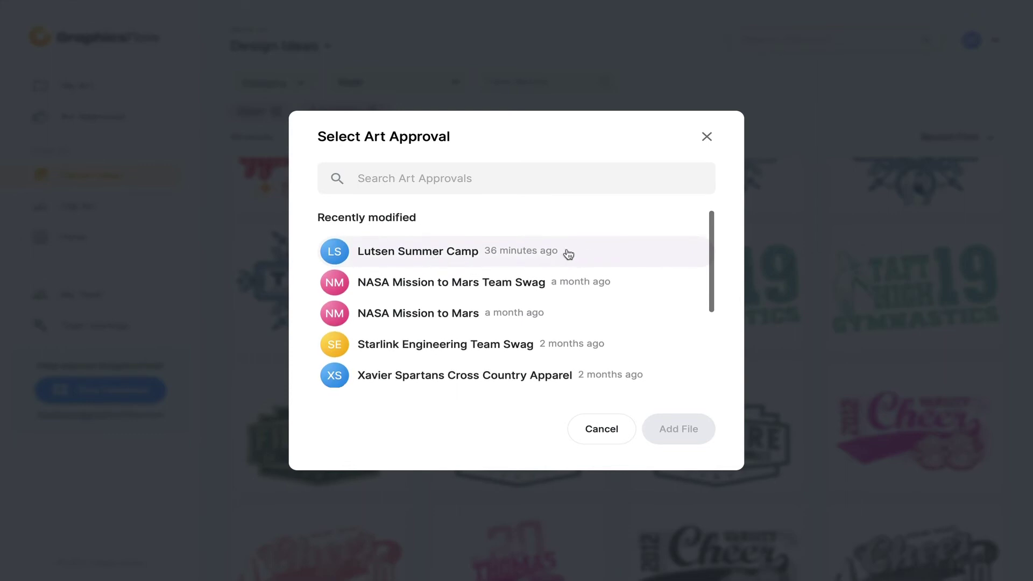
{"action": "left_click", "coordinate": [581, 255]}
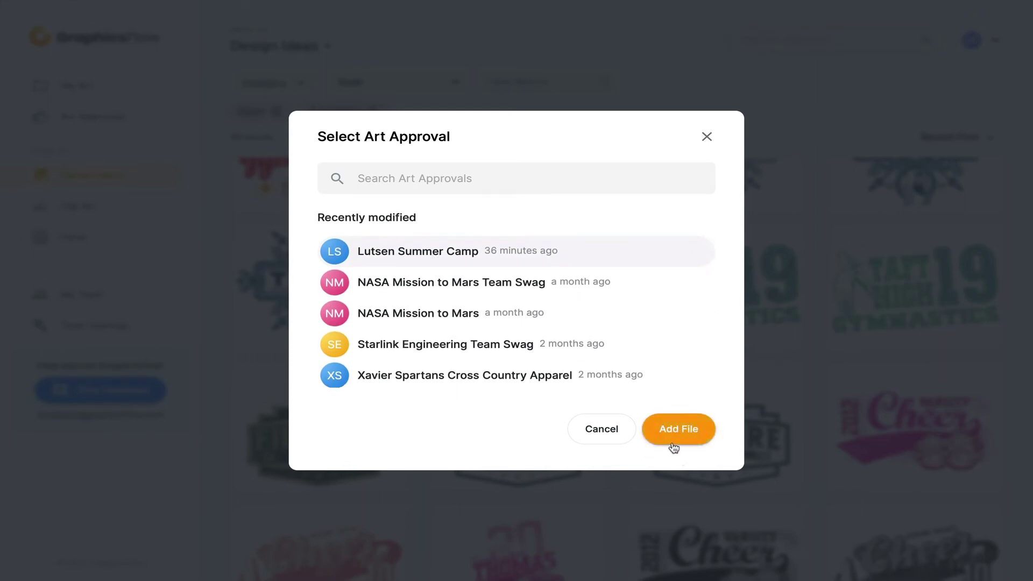
{"action": "left_click", "coordinate": [706, 137]}
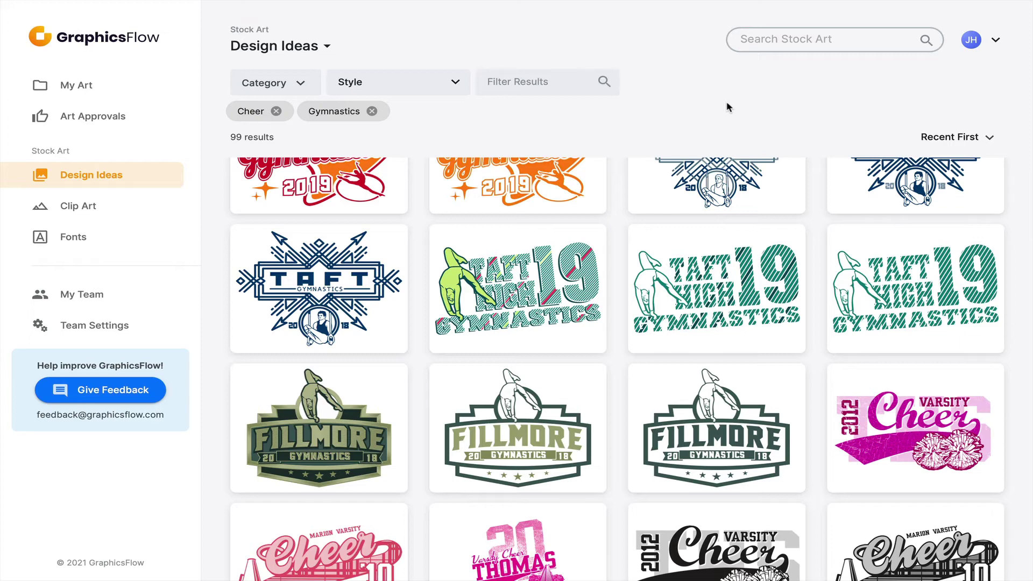
Step: Check which download formats are offered for the Gymnastics 06 design, and dismiss the options without downloading
{"action": "mouse_move", "coordinate": [578, 306]}
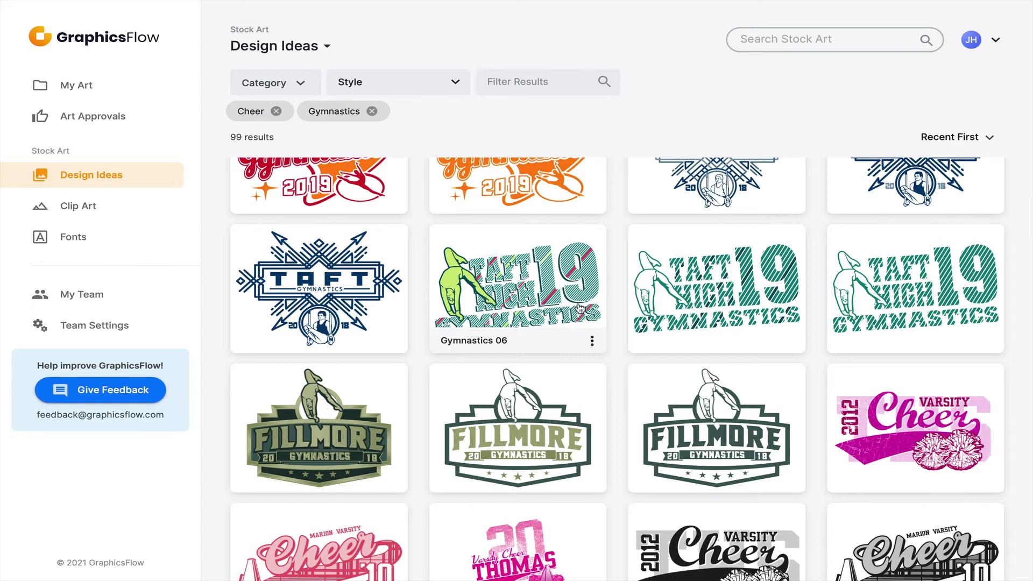
{"action": "left_click", "coordinate": [592, 341]}
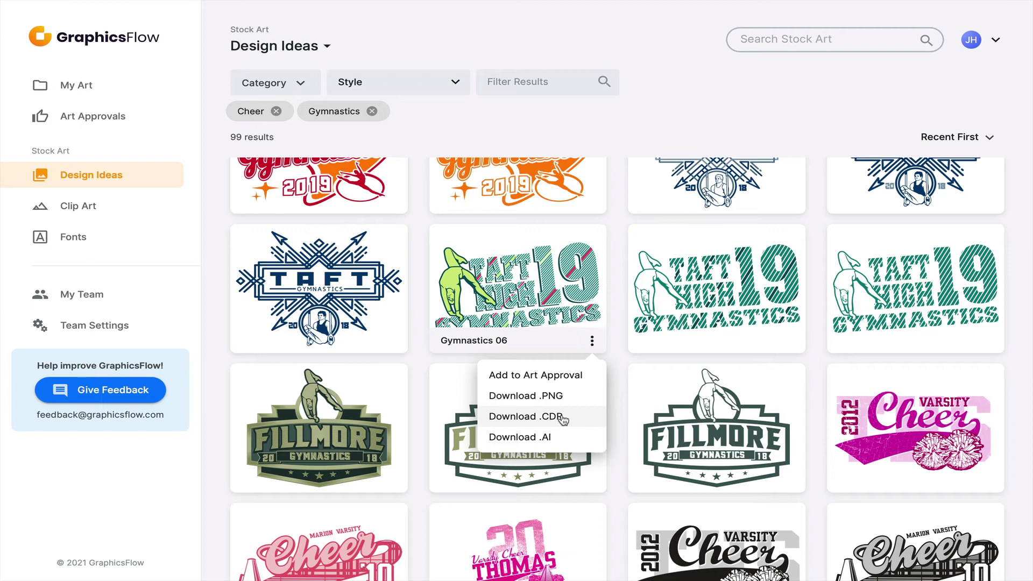
{"action": "left_click", "coordinate": [799, 100]}
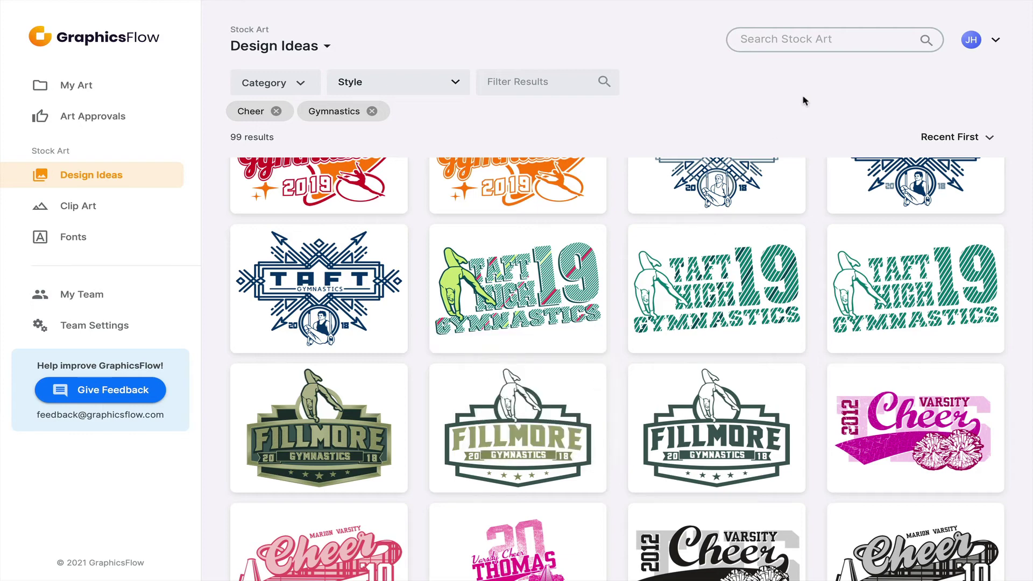
Step: Check which sort orders are offered for the cheer and gymnastics design ideas, and dismiss the options without choosing one
{"action": "left_click", "coordinate": [965, 139]}
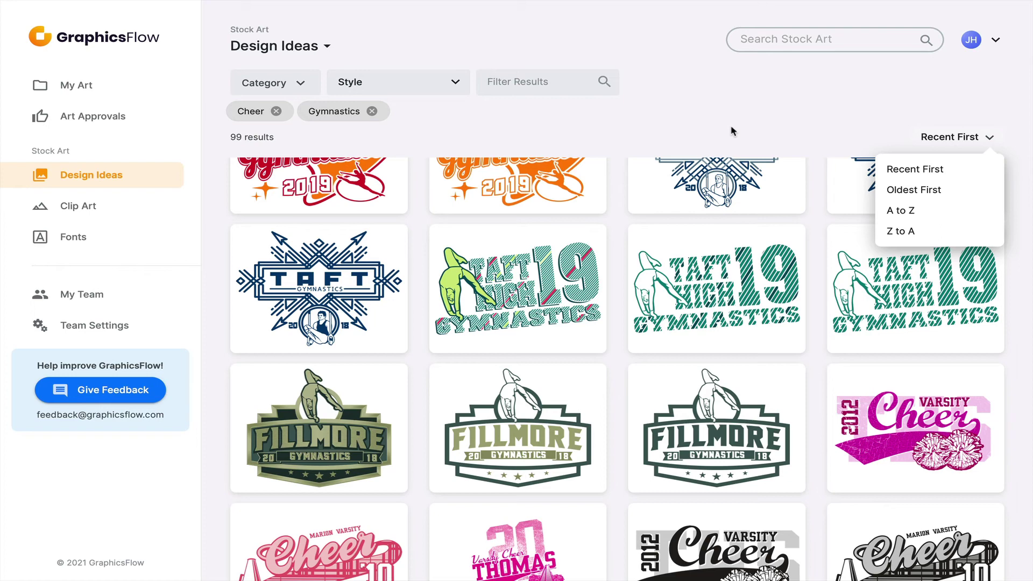
{"action": "left_click", "coordinate": [695, 114]}
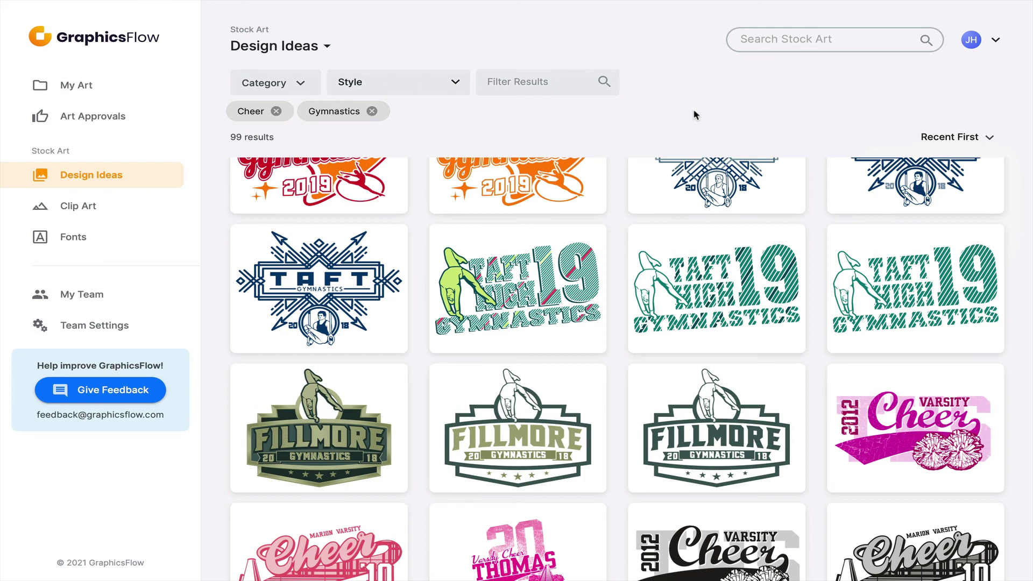
Step: View the stock Clip Art library, and browse the typeface previews in the stock Fonts library
{"action": "left_click", "coordinate": [86, 210]}
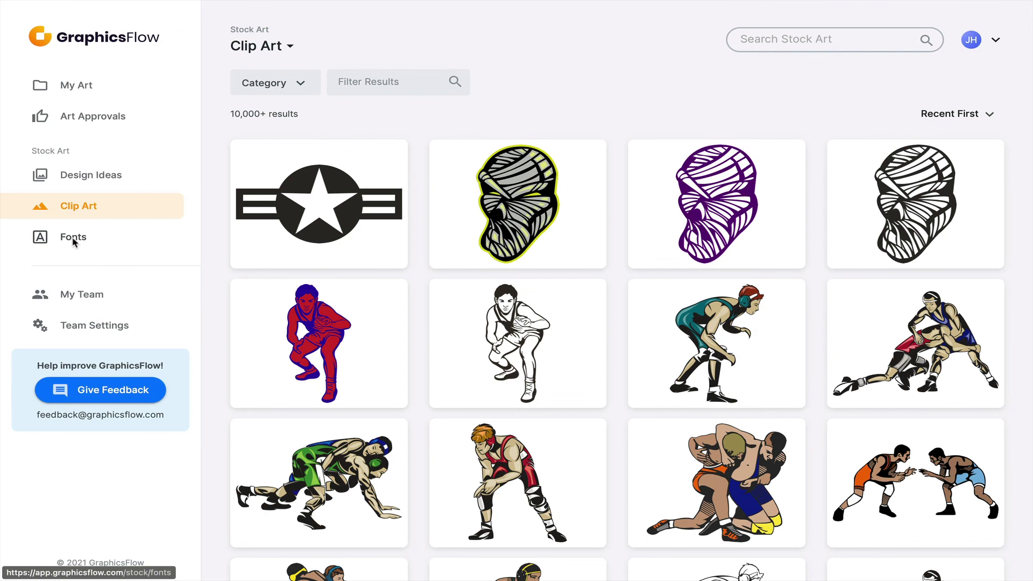
{"action": "left_click", "coordinate": [74, 239]}
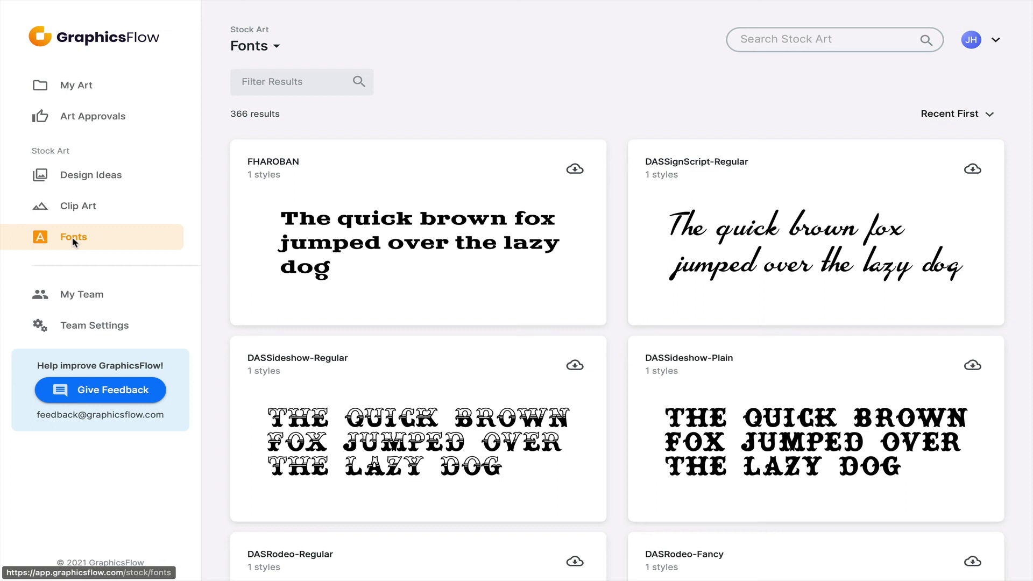
{"action": "scroll", "coordinate": [377, 328], "scroll_direction": "down", "scroll_amount": 4}
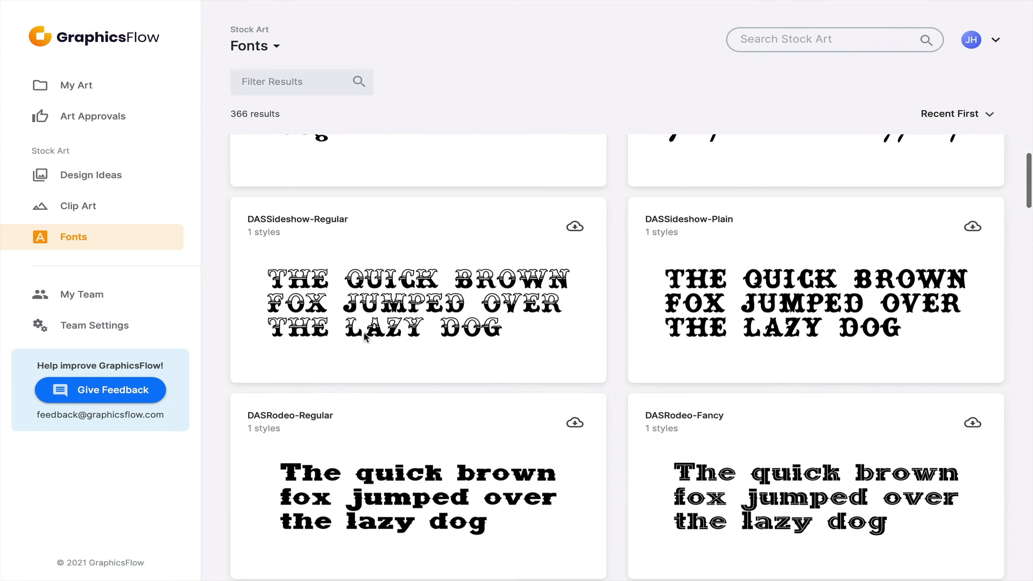
{"action": "left_click", "coordinate": [276, 81]}
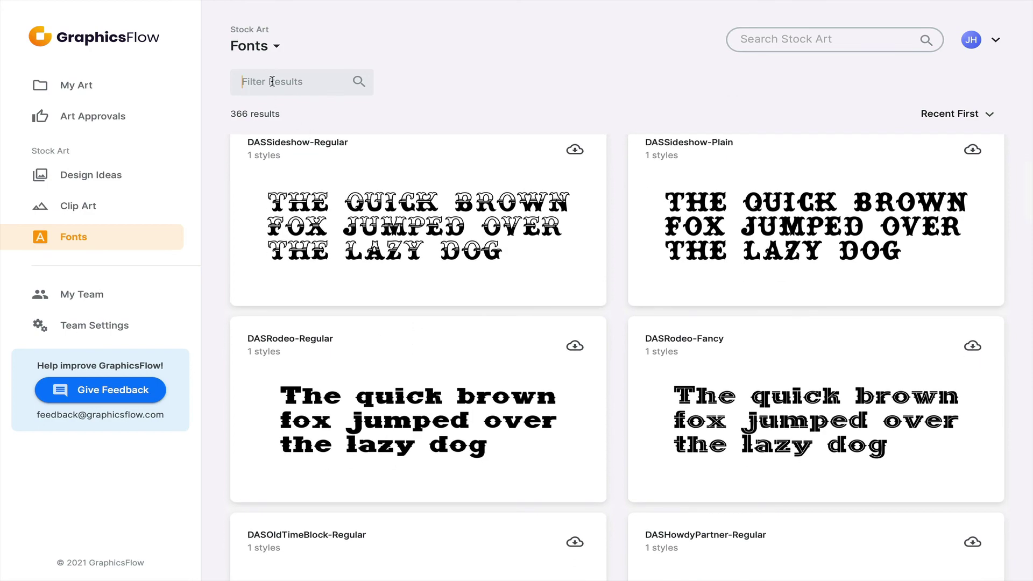
{"action": "scroll", "coordinate": [613, 377], "scroll_direction": "down", "scroll_amount": 2}
{"action": "scroll", "coordinate": [616, 380], "scroll_direction": "down", "scroll_amount": 20}
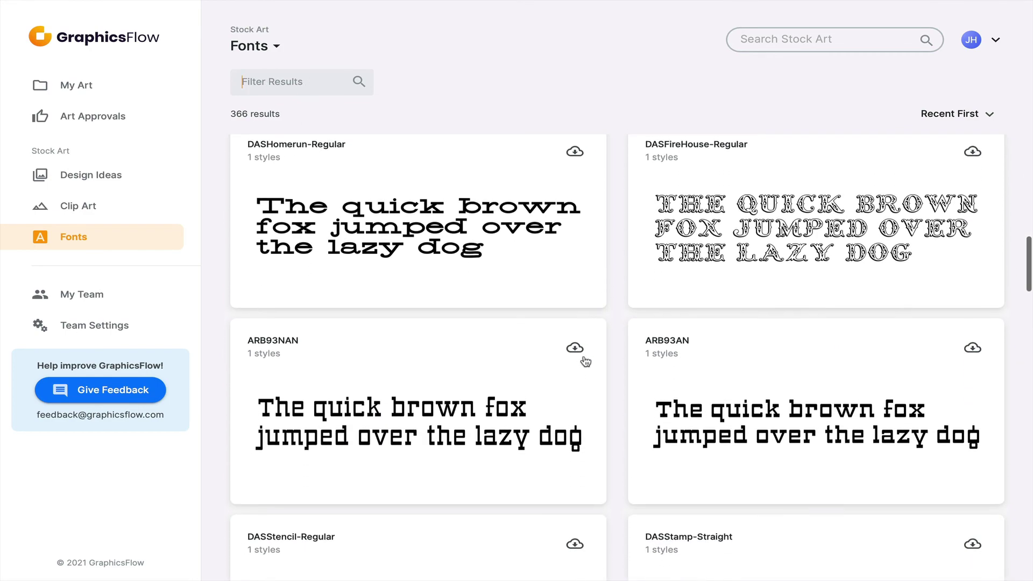
{"action": "scroll", "coordinate": [586, 365], "scroll_direction": "down", "scroll_amount": 14}
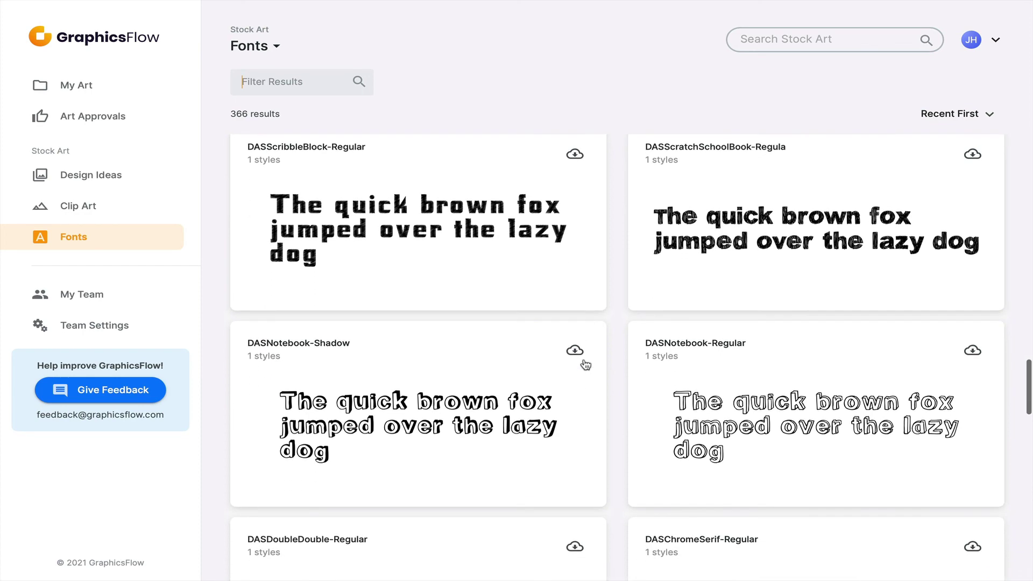
{"action": "scroll", "coordinate": [586, 365], "scroll_direction": "down", "scroll_amount": 4}
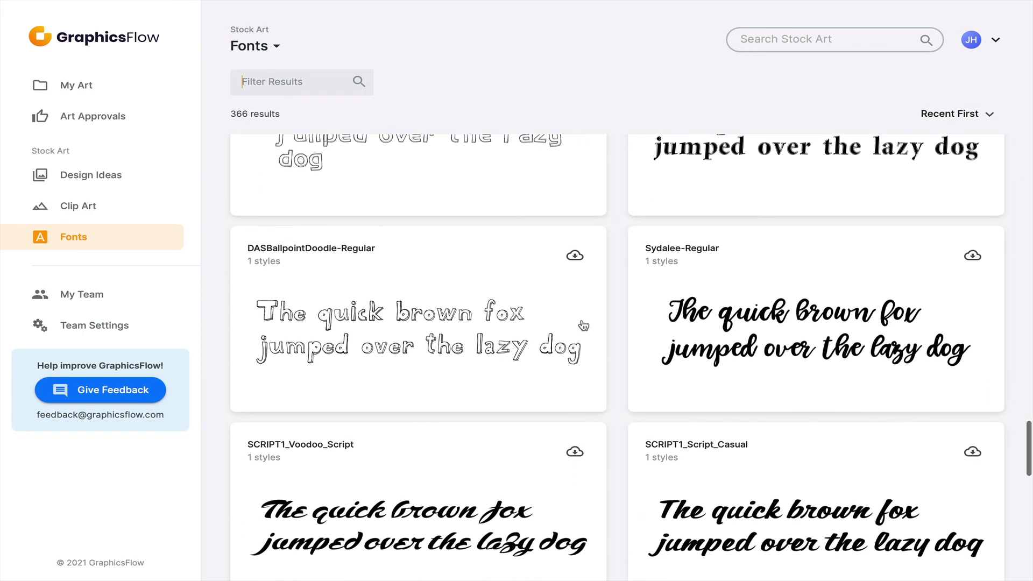